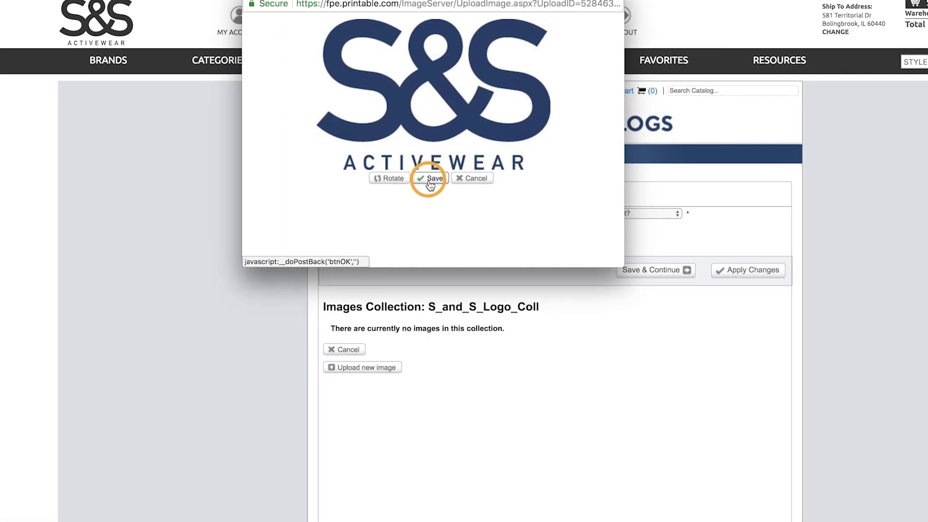
# - Open the user-name menu showing My Profile, Order Manager and other account options
pyautogui.click(430, 180)
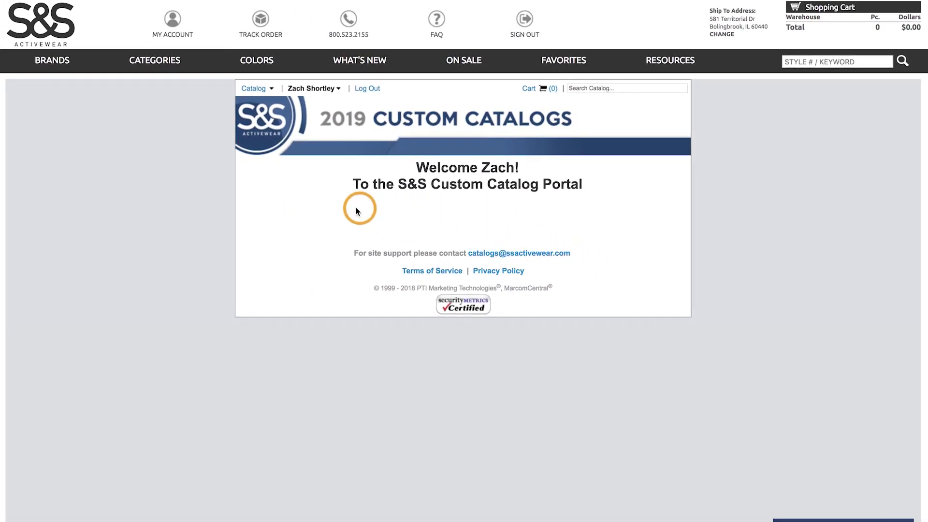
pyautogui.click(310, 88)
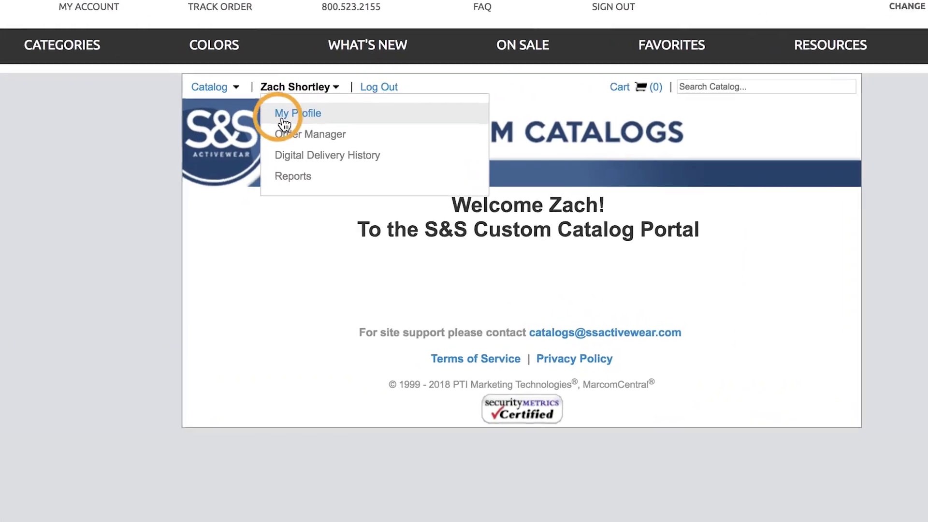
# - On the profile page, edit the S_and_S_Logo_Coll collection and start a new image upload
pyautogui.click(303, 127)
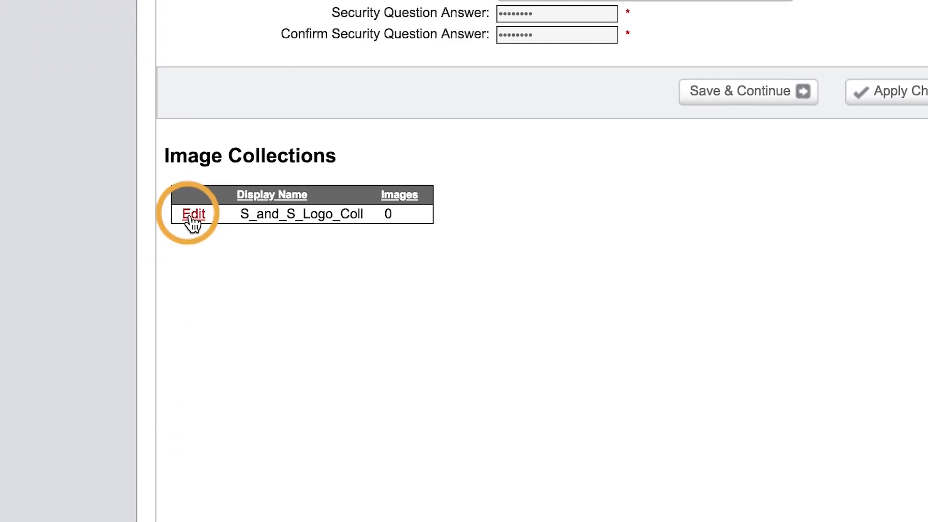
pyautogui.click(193, 520)
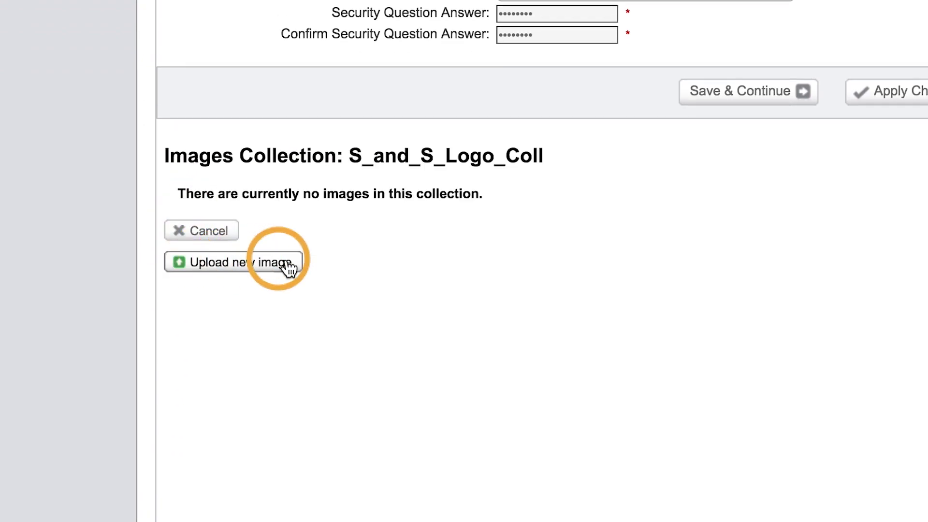
pyautogui.click(287, 265)
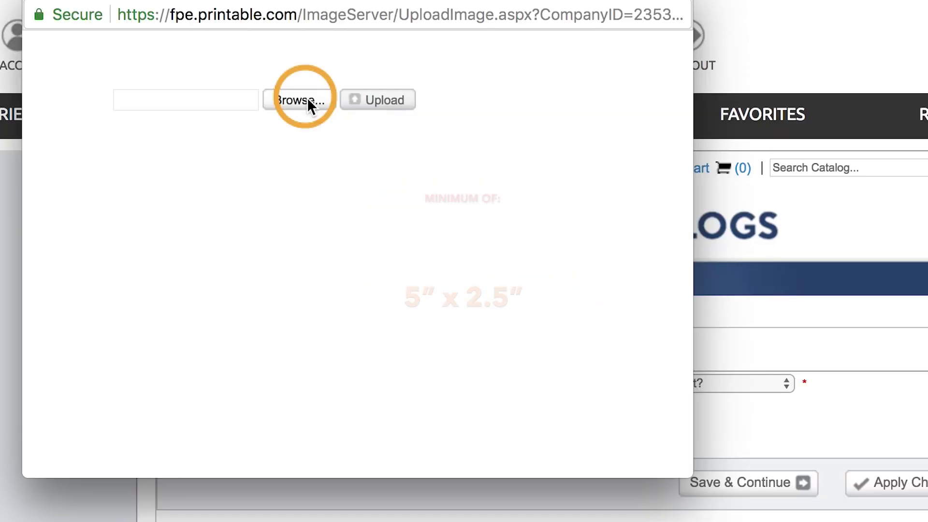
# - Upload S&S_Logo.eps from the computer and save it into S_and_S_Logo_Coll
pyautogui.click(304, 100)
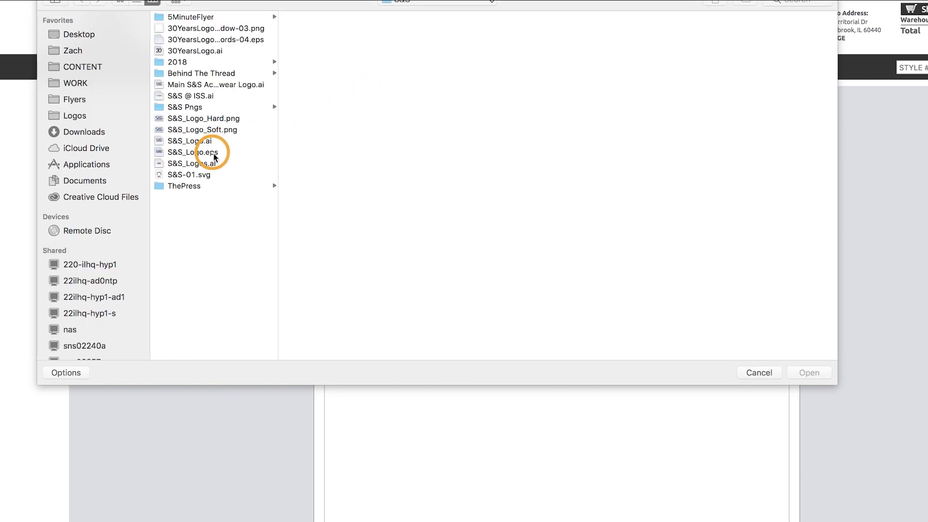
pyautogui.doubleClick(214, 153)
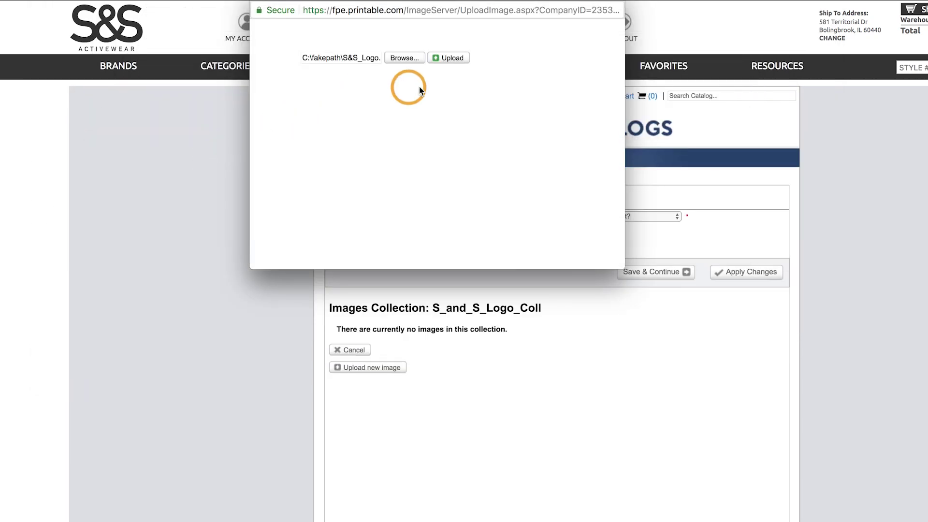
pyautogui.click(440, 58)
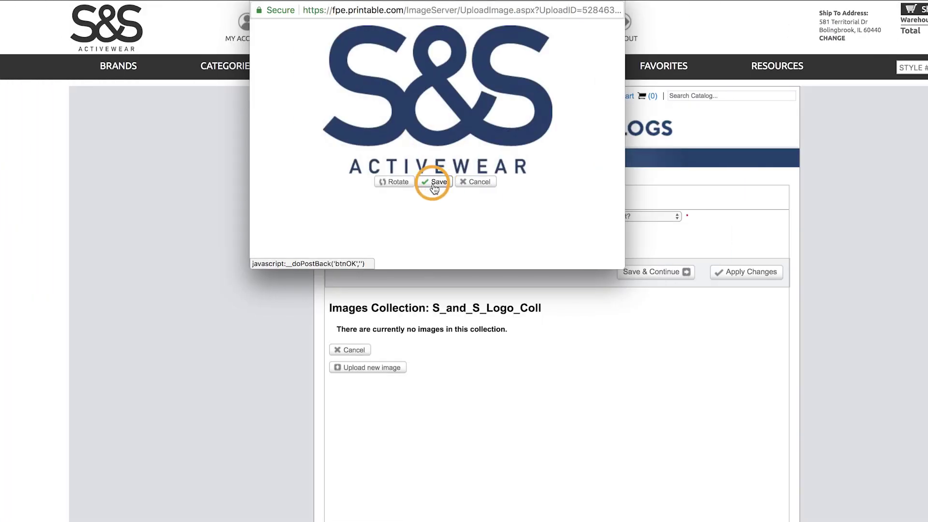
pyautogui.click(434, 187)
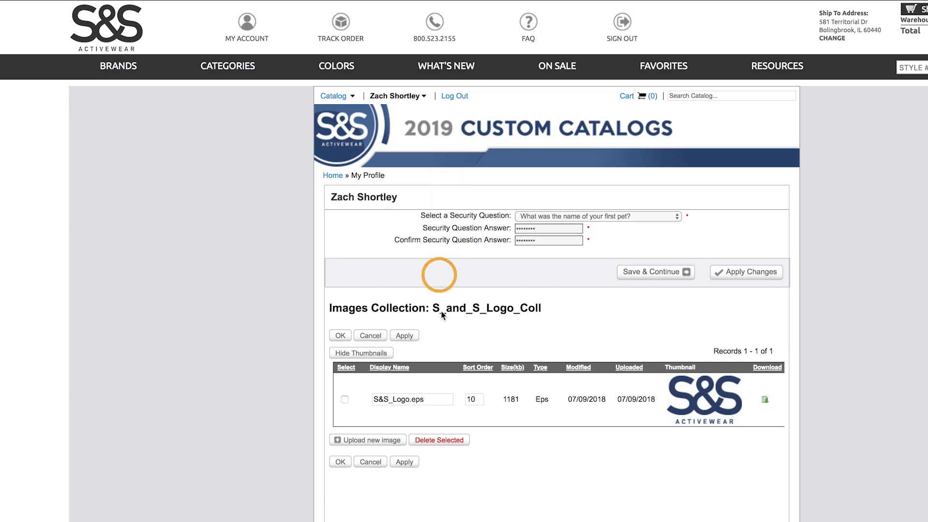
# - Confirm the collection with OK and browse the 10 covers in 2019 Custom Catalog Collection
pyautogui.click(340, 462)
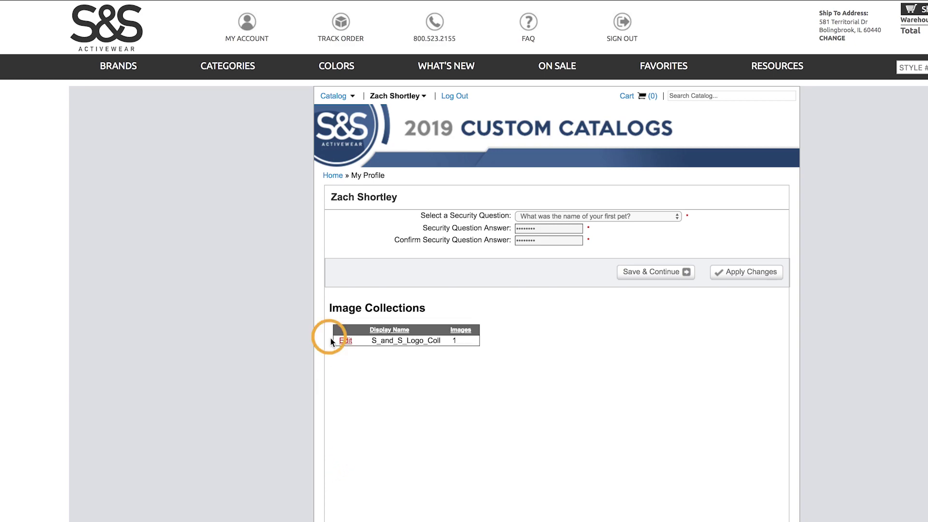
pyautogui.click(333, 97)
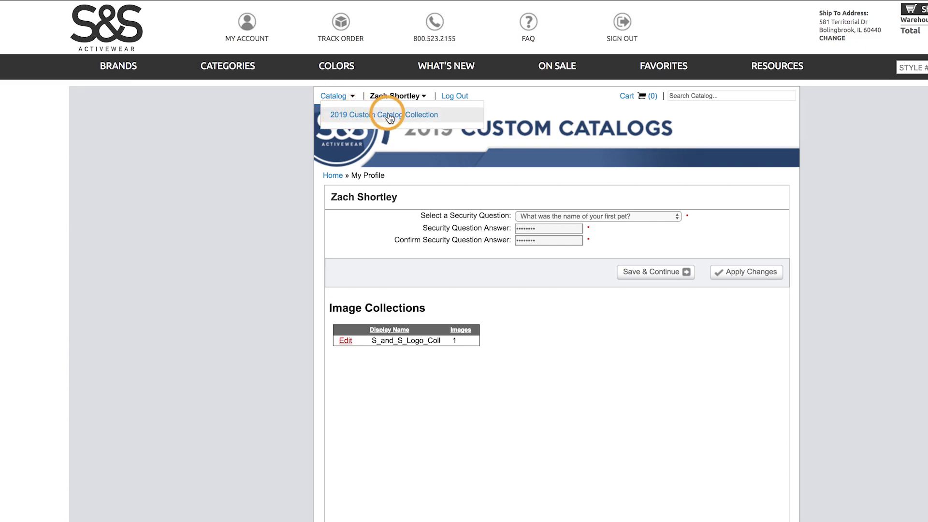
pyautogui.click(390, 116)
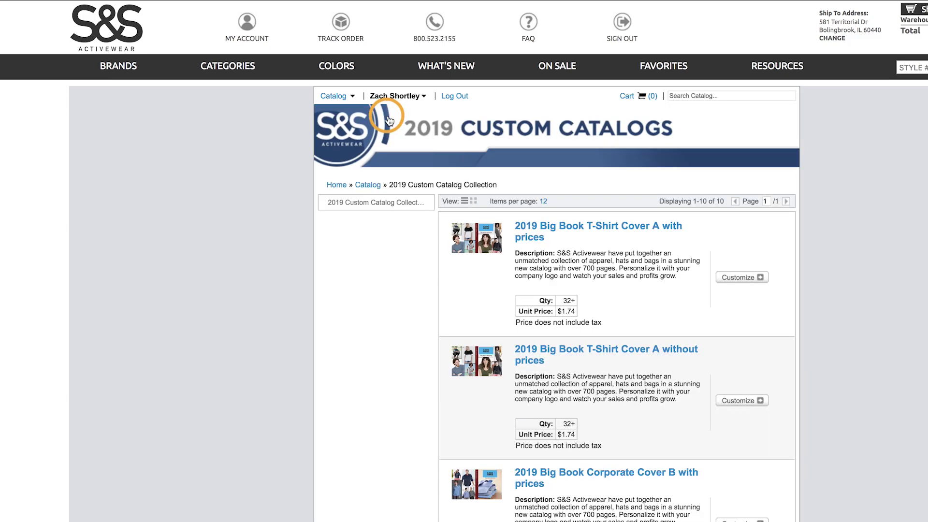
pyautogui.scroll(-4, 396, 288)
pyautogui.scroll(3, 395, 291)
pyautogui.scroll(1, 395, 291)
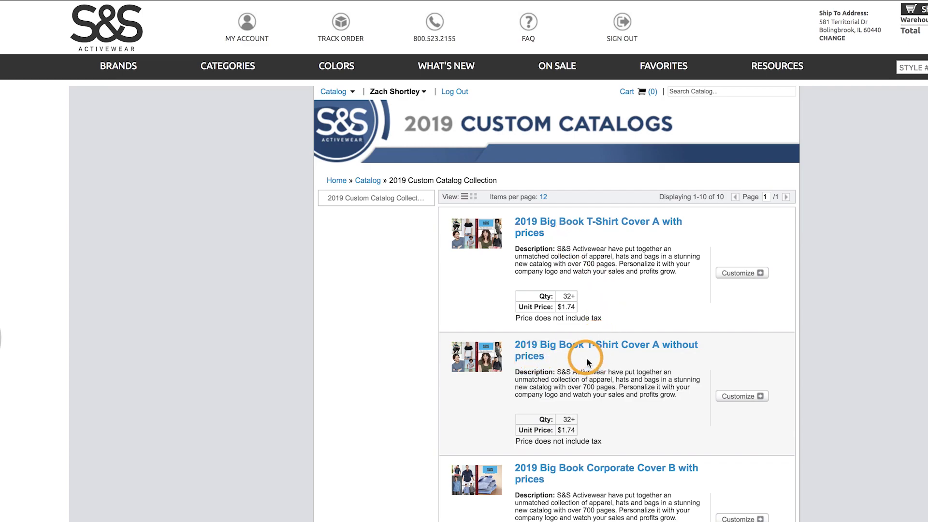
# - Start customizing T-Shirt Cover A with prices, dismissing the front logo upload window
pyautogui.click(744, 279)
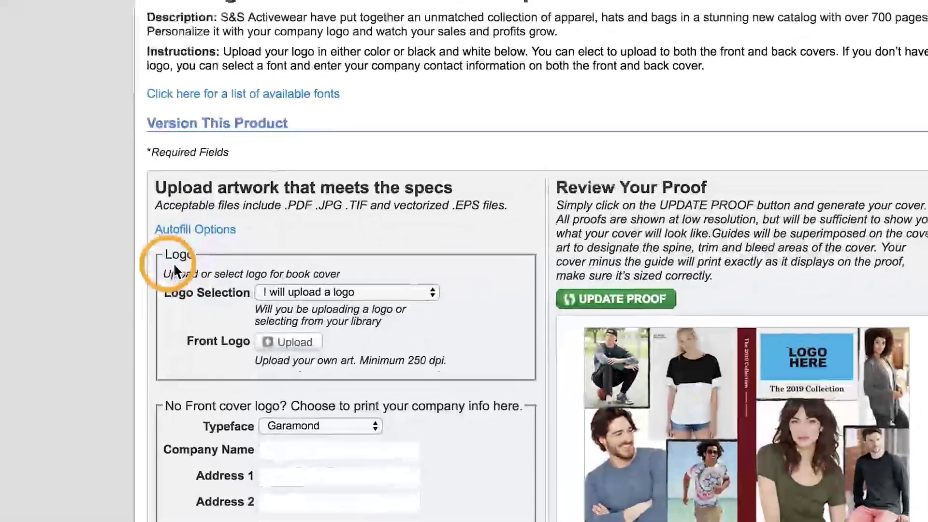
pyautogui.scroll(-3, 178, 246)
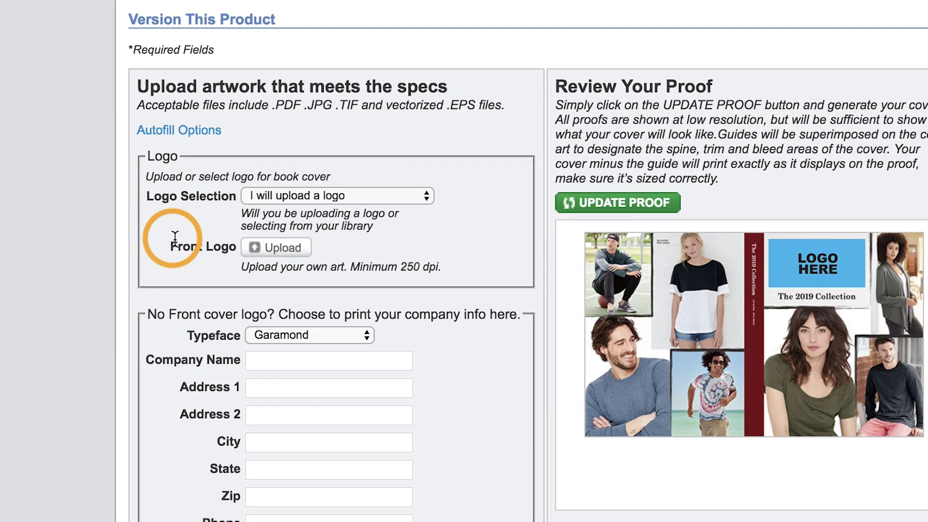
pyautogui.click(425, 199)
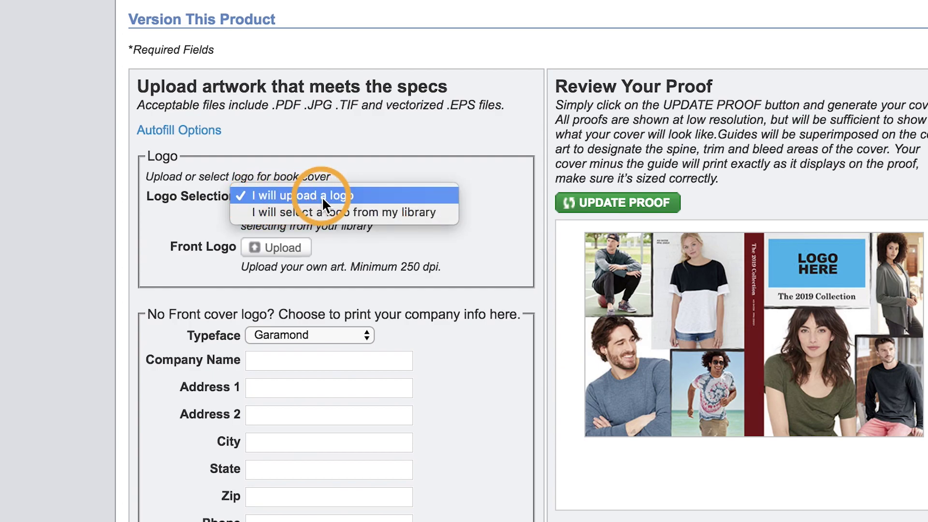
pyautogui.click(280, 248)
pyautogui.click(280, 247)
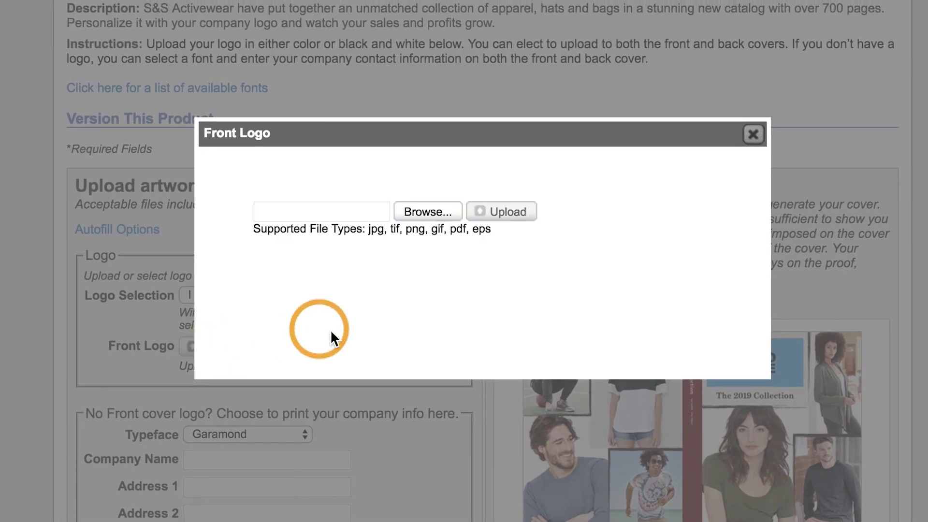
pyautogui.click(754, 136)
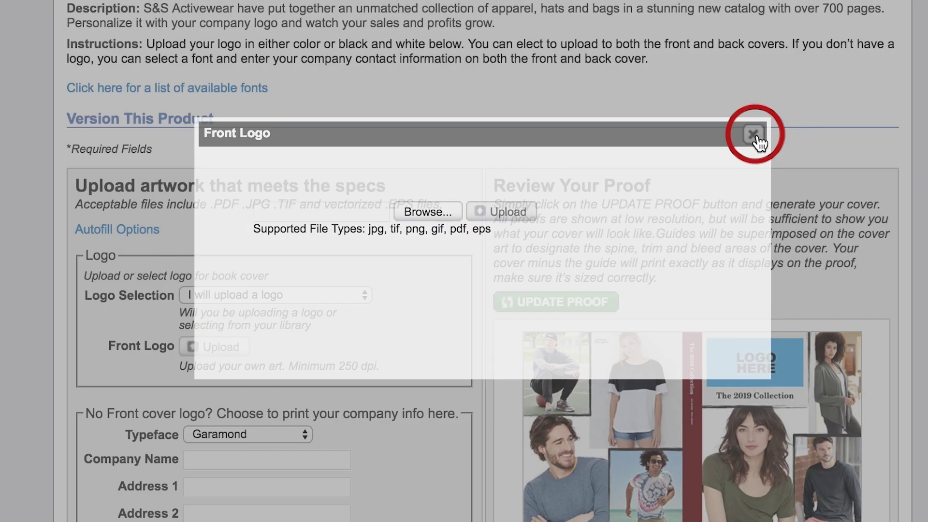
# - Set Logo Selection to 'I will select a logo from my library' with S&S_Logo.eps as Front Logo
pyautogui.click(363, 294)
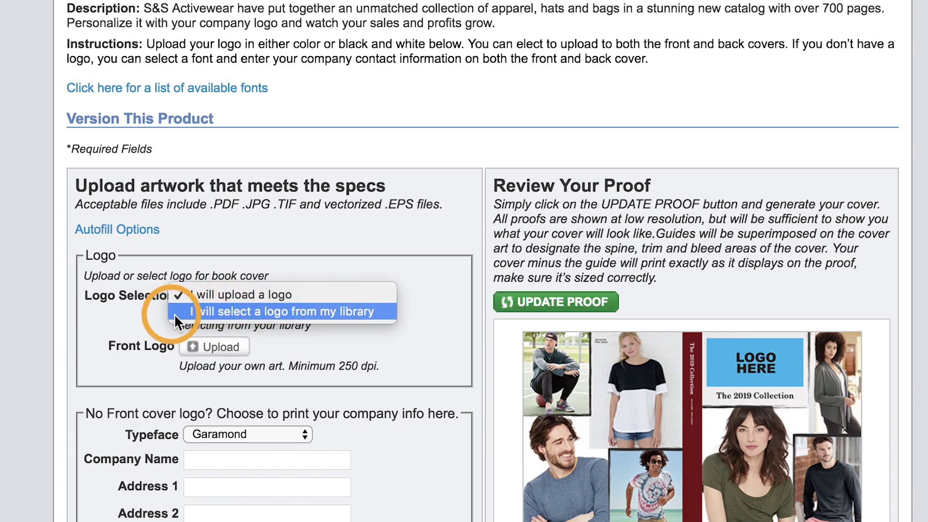
pyautogui.click(355, 311)
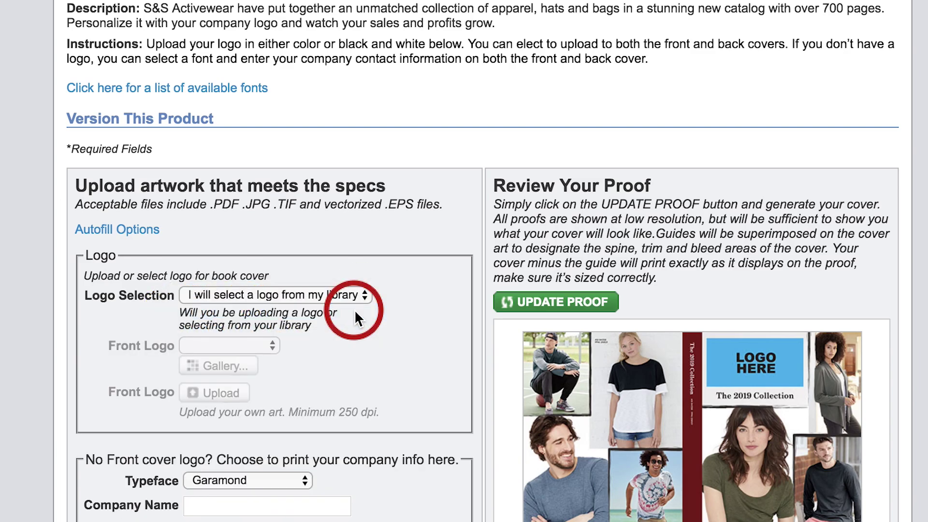
pyautogui.click(271, 345)
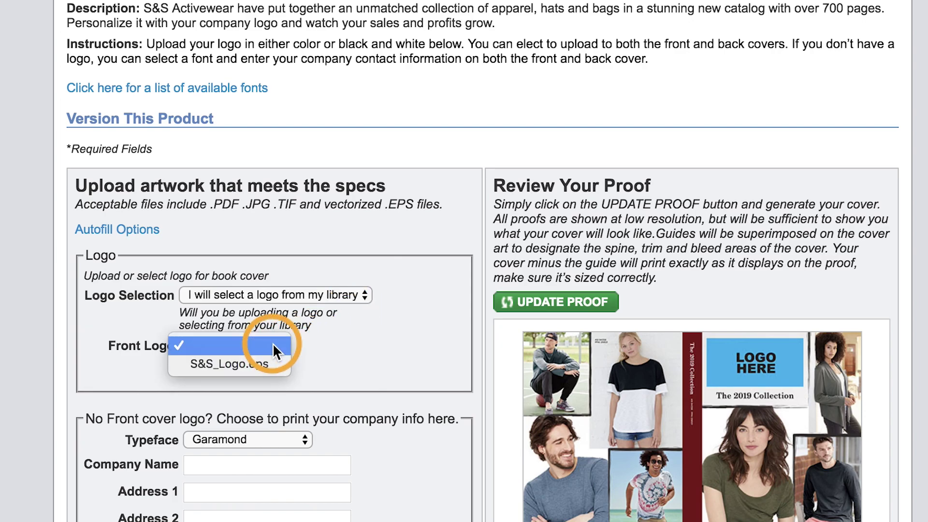
pyautogui.click(265, 364)
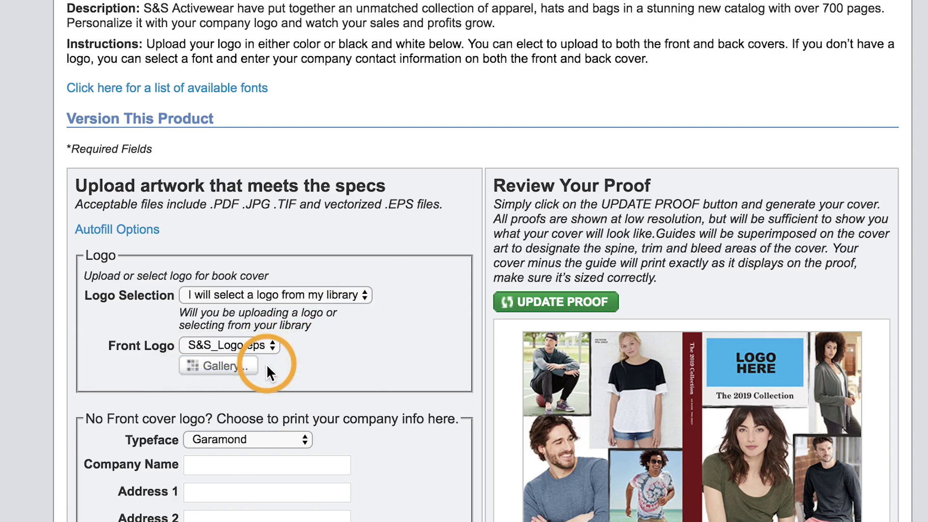
# - Pick the S&S_Logo.eps thumbnail in the logo Gallery as front logo and update the proof
pyautogui.click(218, 370)
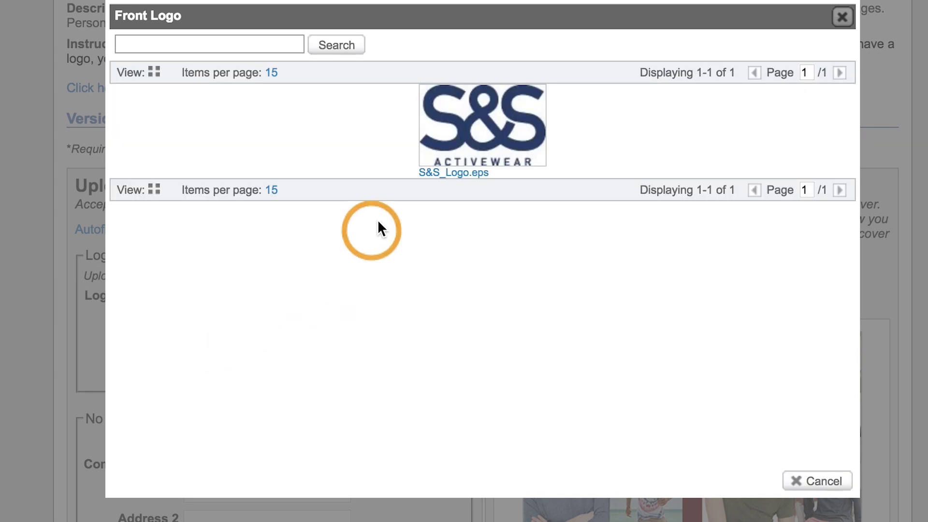
pyautogui.moveTo(489, 138)
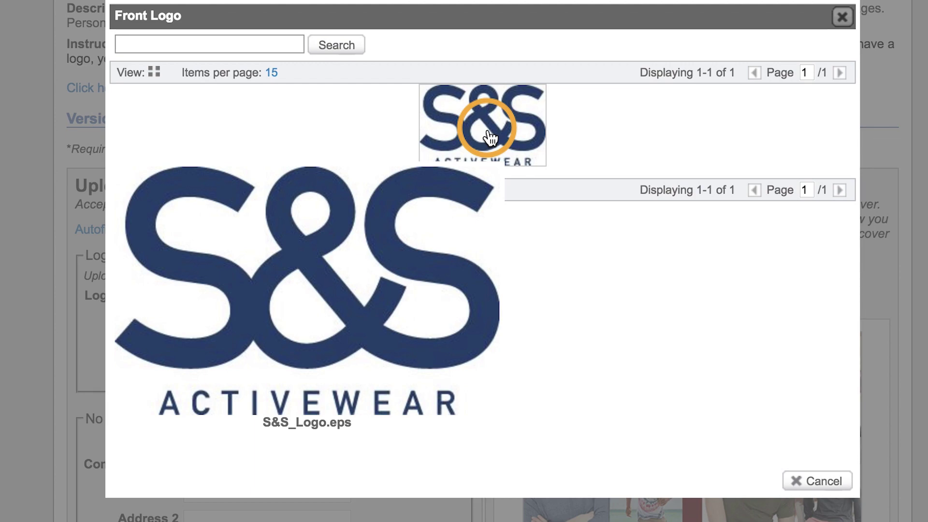
pyautogui.click(489, 138)
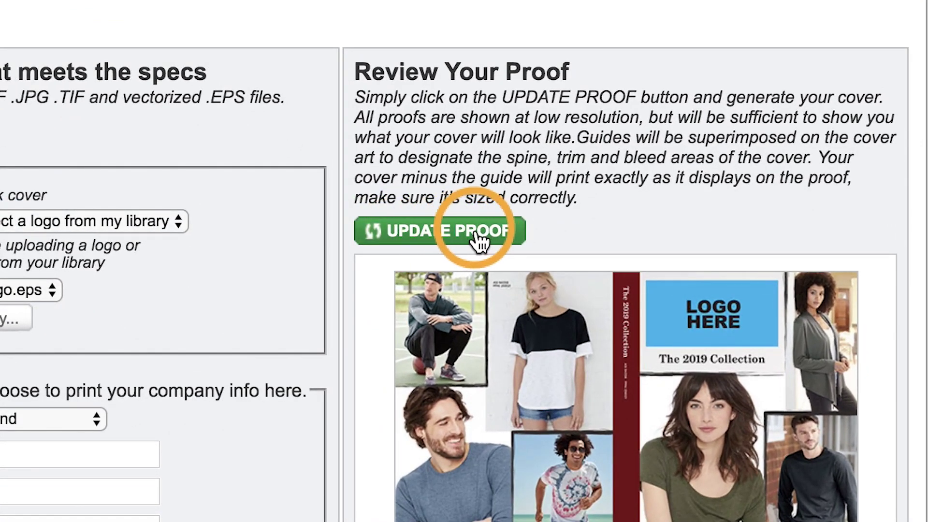
pyautogui.click(478, 237)
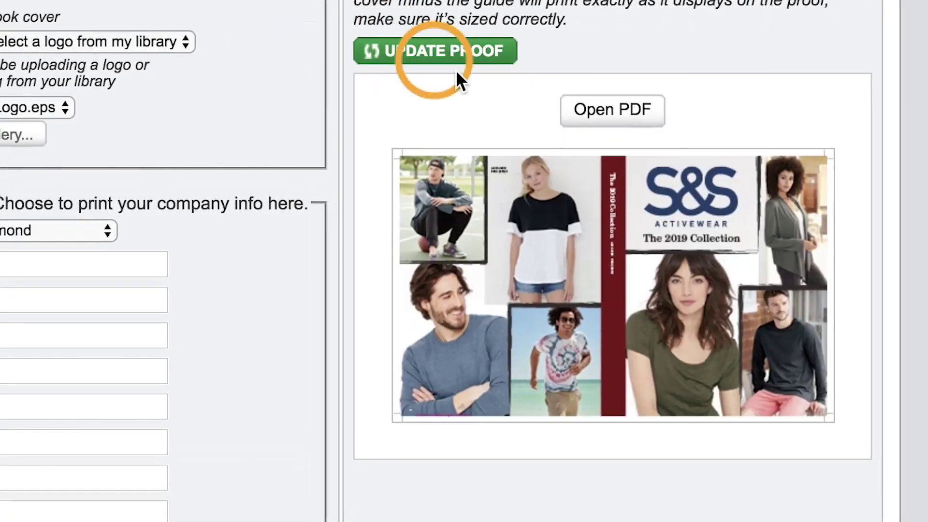
# - View the new proof PDF showing the S&S Activewear logo above The 2019 Collection
pyautogui.click(599, 112)
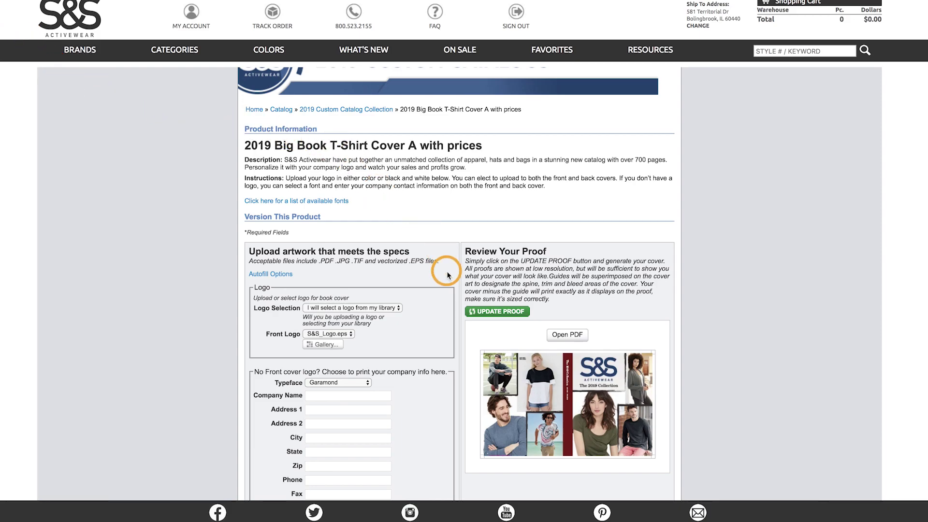
# - Order quantity 32, approve the catalog cover proof, and add the covers to the cart
pyautogui.scroll(-9, 447, 274)
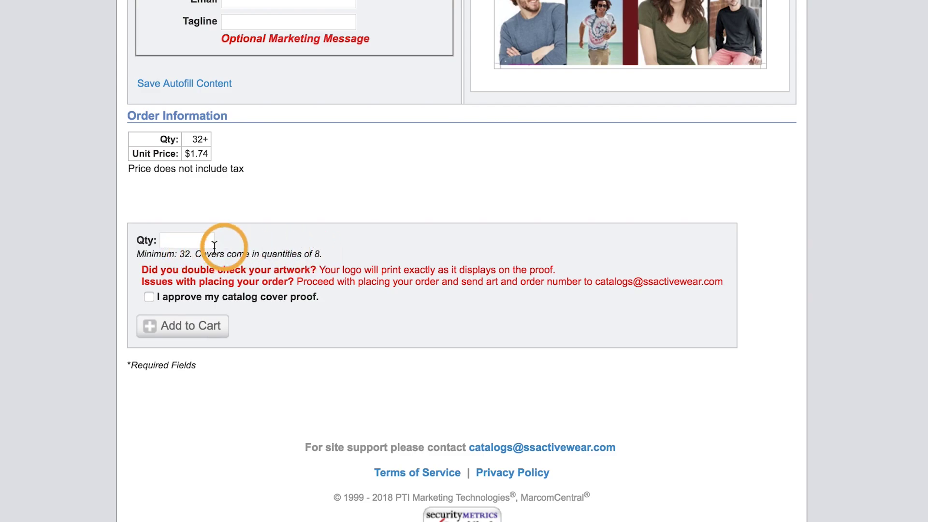
pyautogui.click(193, 244)
pyautogui.write('32')
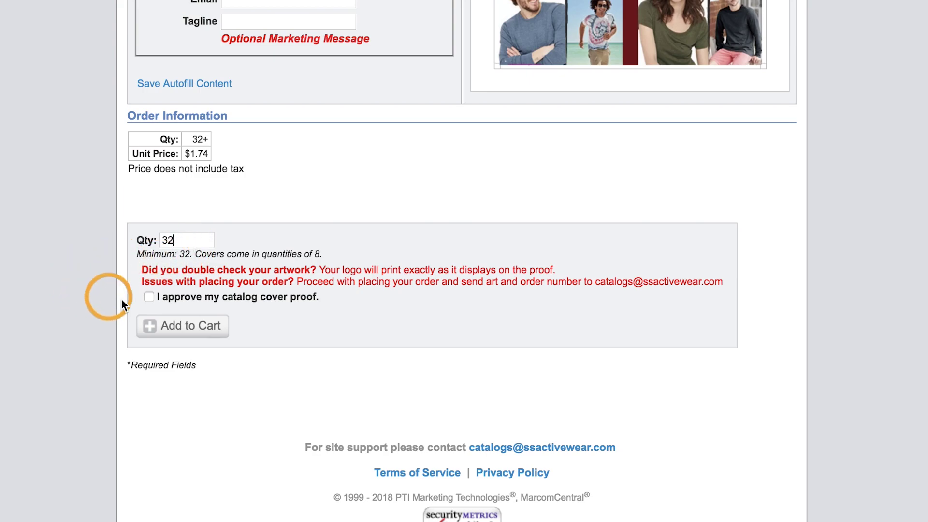
pyautogui.click(149, 297)
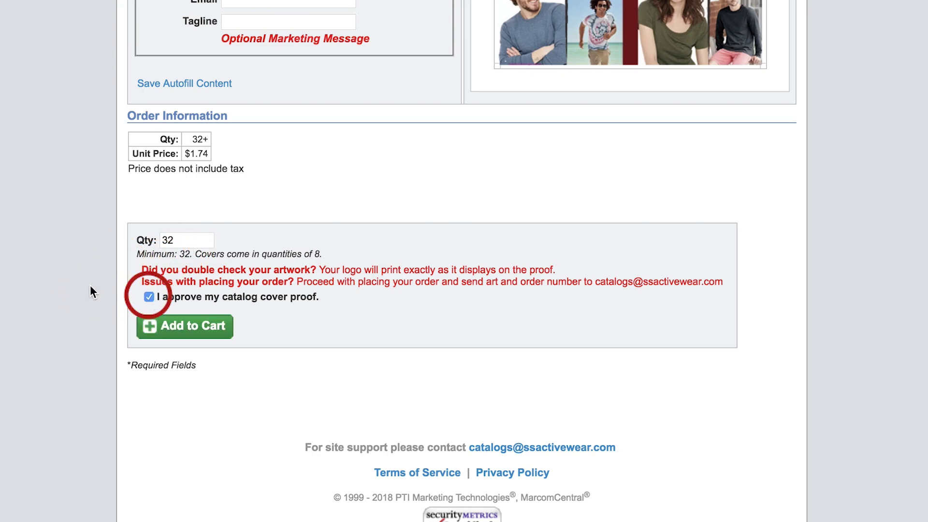
pyautogui.click(215, 331)
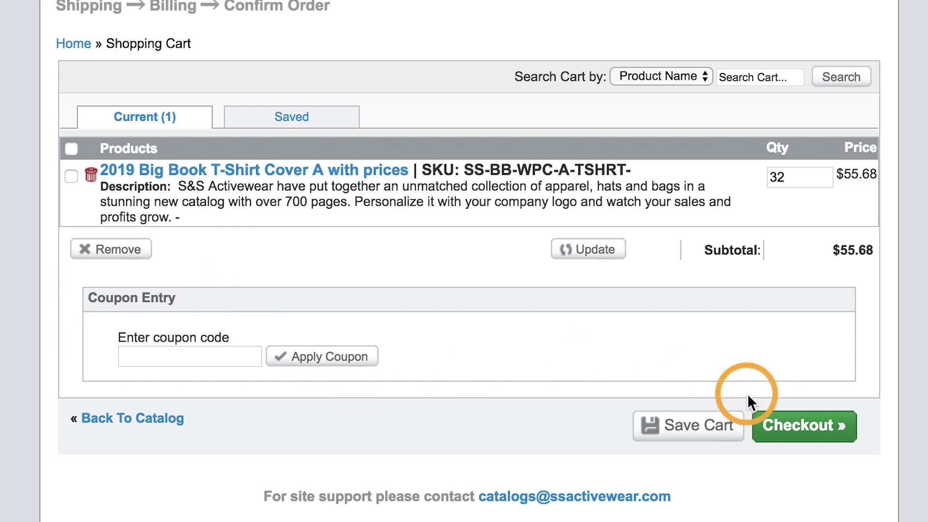
# - Proceed to checkout and review the Shipping page with the 32 covers totalling $55.68
pyautogui.click(812, 431)
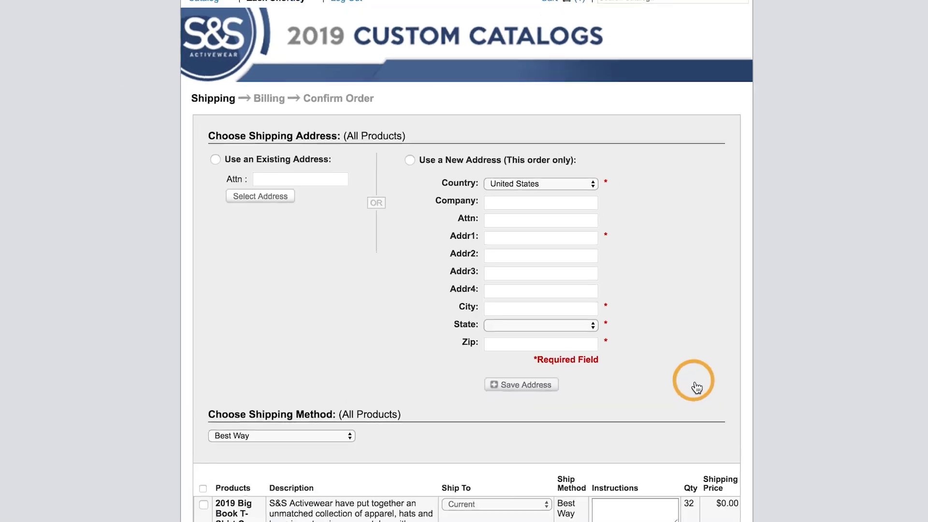
pyautogui.scroll(-2, 630, 358)
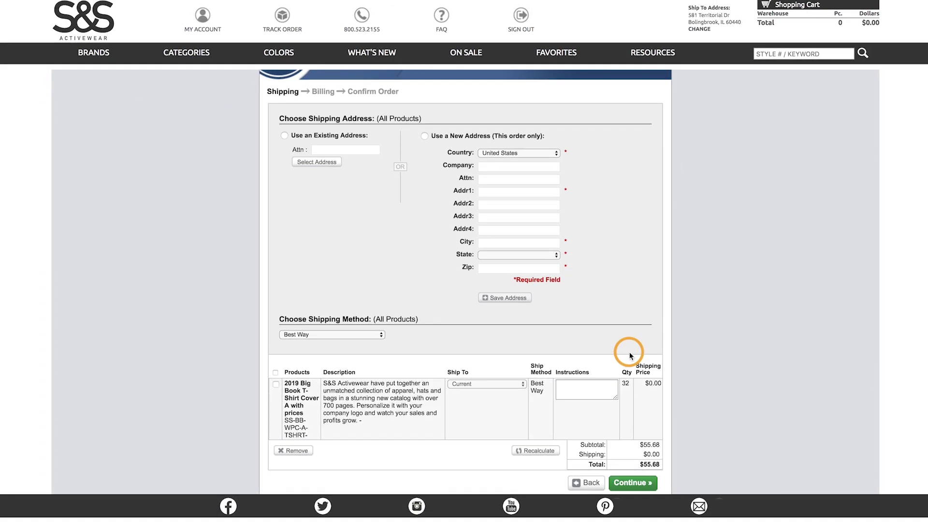
pyautogui.scroll(2, 631, 356)
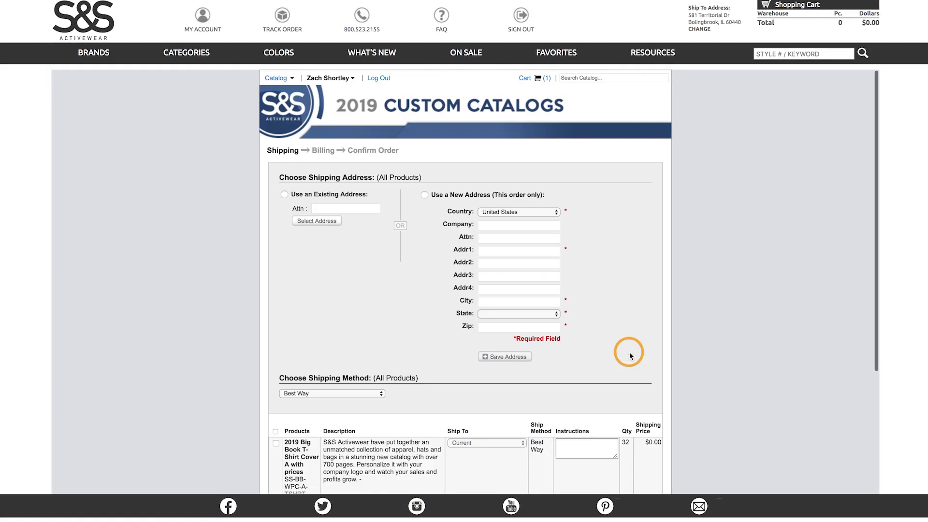
# - Return to the profile page and reopen S_and_S_Logo_Coll showing the S&S_Logo.eps thumbnail
pyautogui.click(325, 78)
pyautogui.click(324, 96)
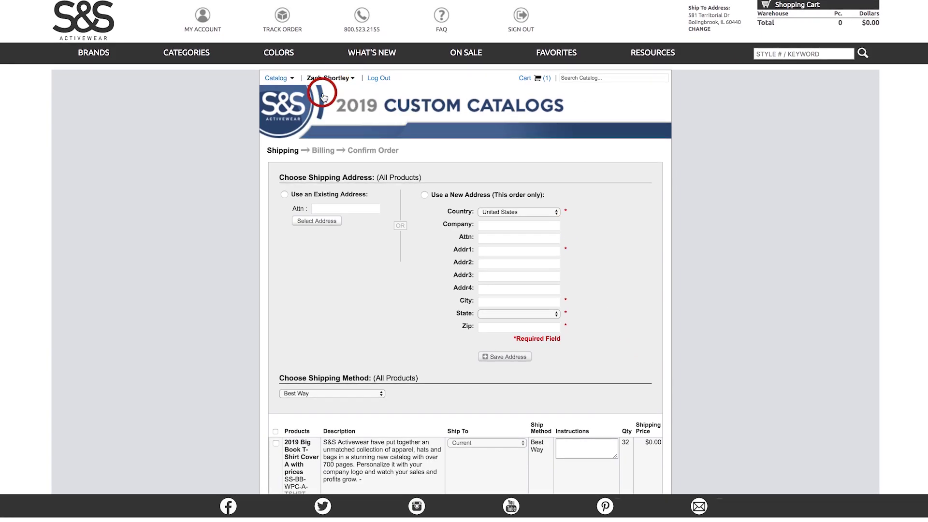
pyautogui.scroll(-1, 256, 230)
pyautogui.click(286, 274)
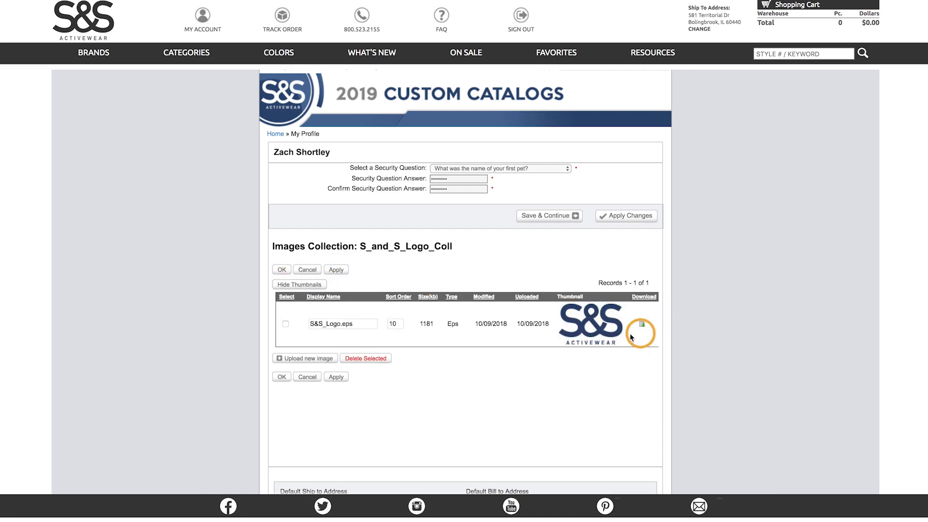